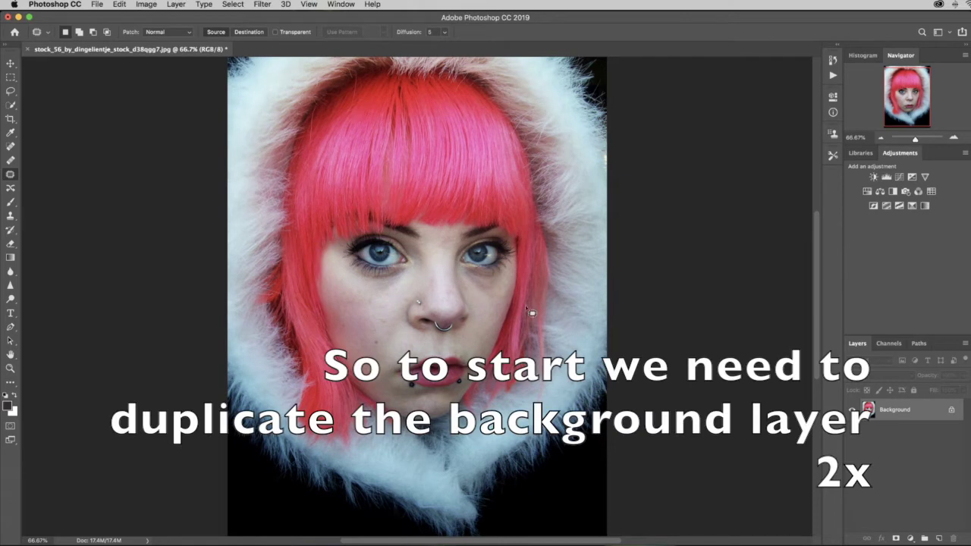
Duplicate the Background layer twice, hide Background copy 2, and select Background copy
left_click_drag(898, 410, 938, 539)
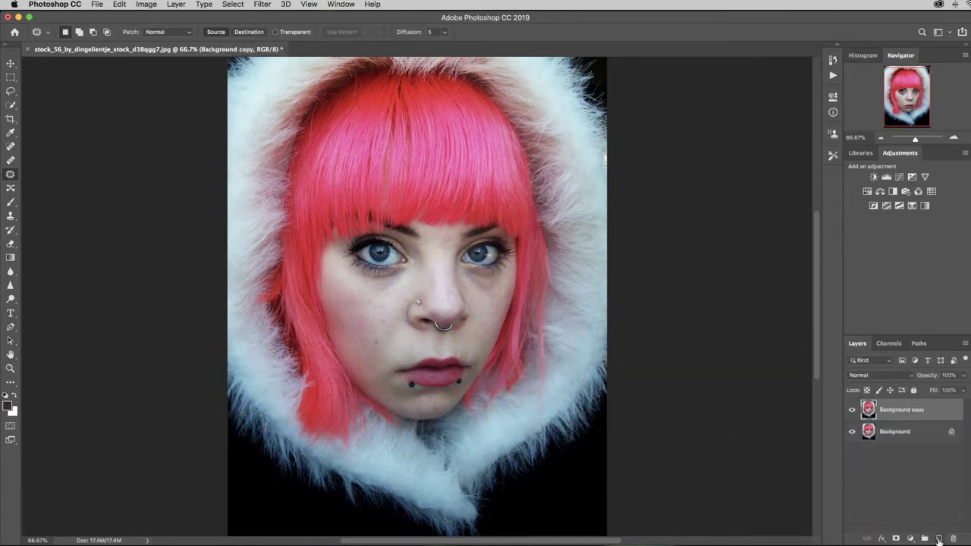
left_click_drag(904, 410, 939, 540)
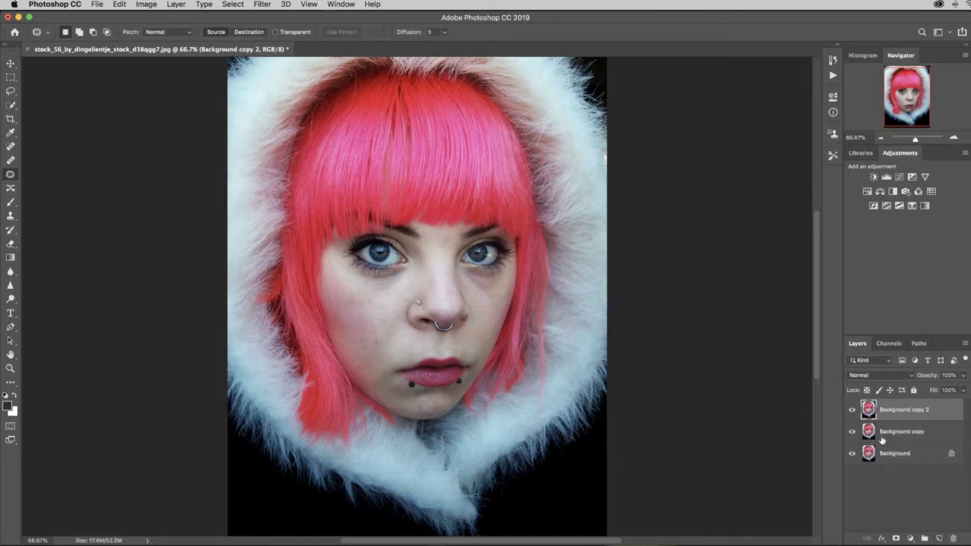
left_click(851, 410)
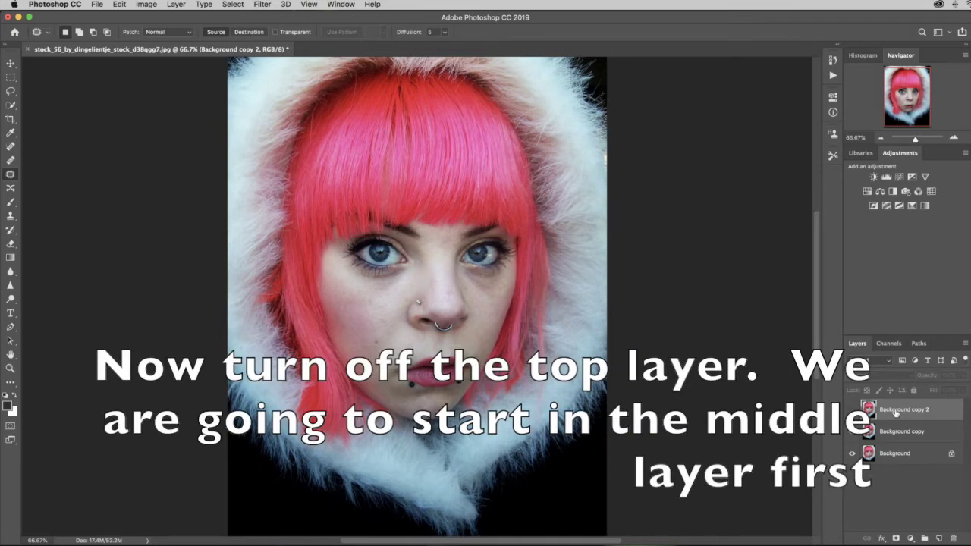
left_click(896, 434)
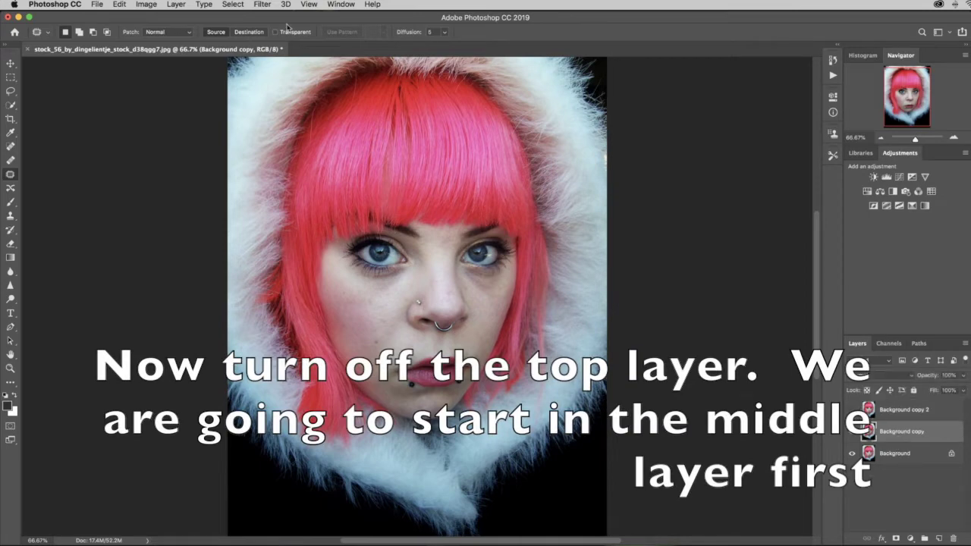
Soften Background copy with a 2.0-pixel Gaussian Blur
left_click(262, 5)
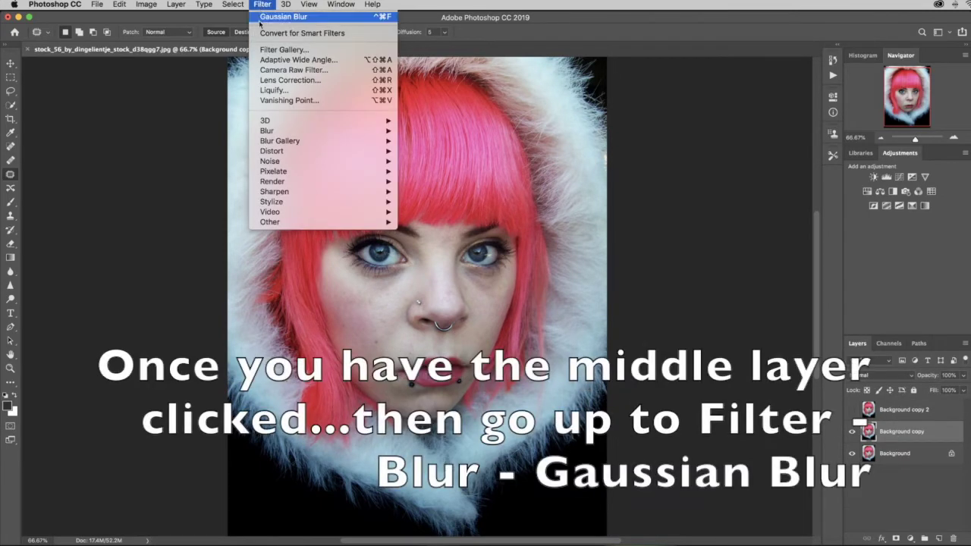
mouse_move(267, 130)
left_click(448, 166)
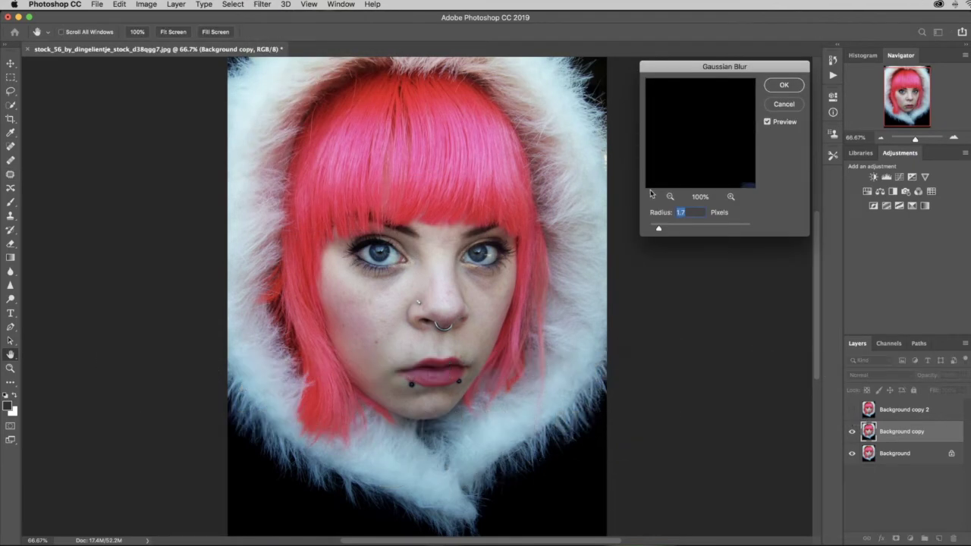
left_click_drag(658, 231, 660, 232)
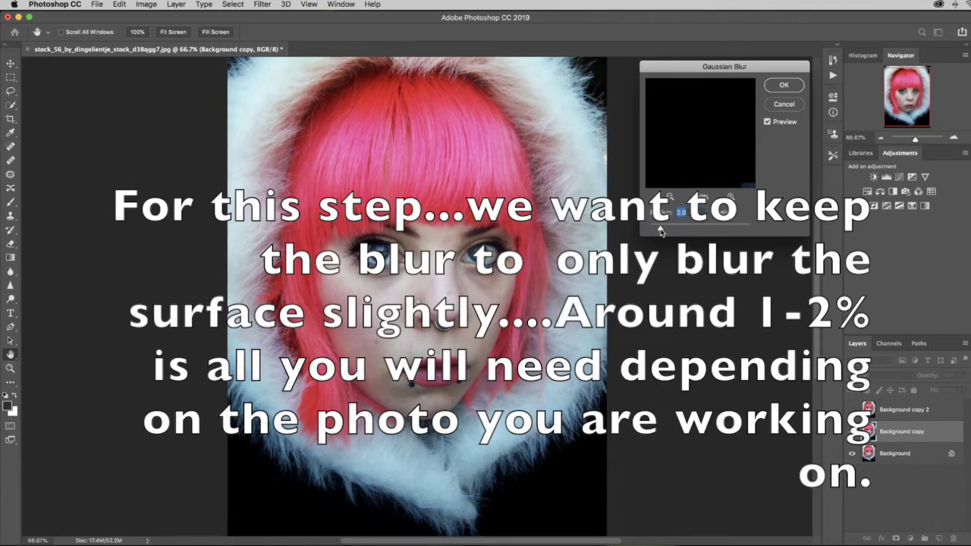
left_click(784, 86)
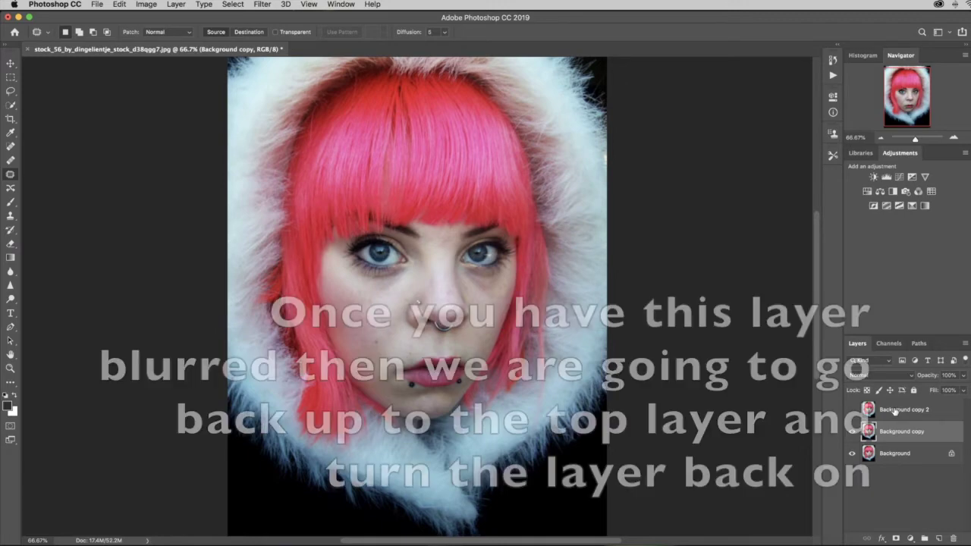
left_click(892, 410)
Show Background copy 2 and Apply Image from Background copy using Subtract, Scale 2, Offset 128
left_click(851, 410)
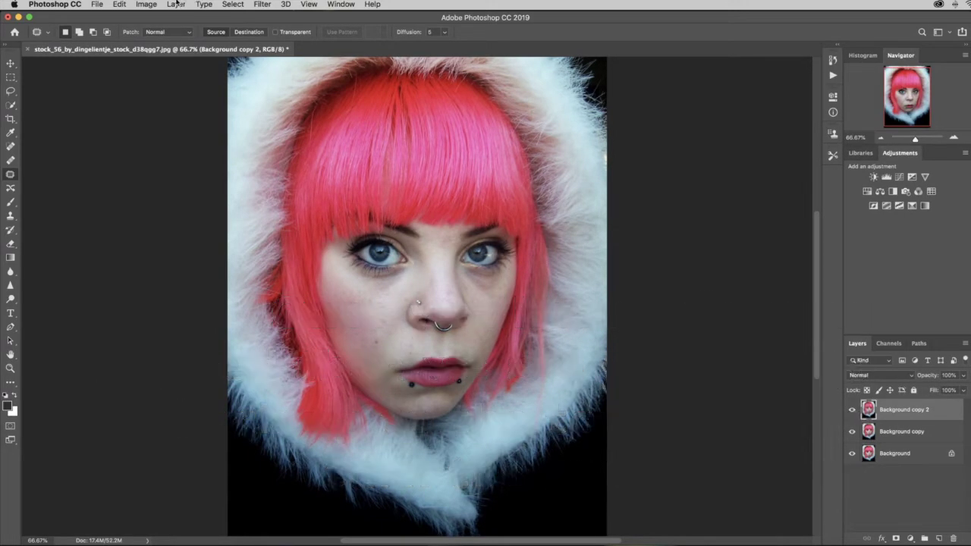
left_click(147, 4)
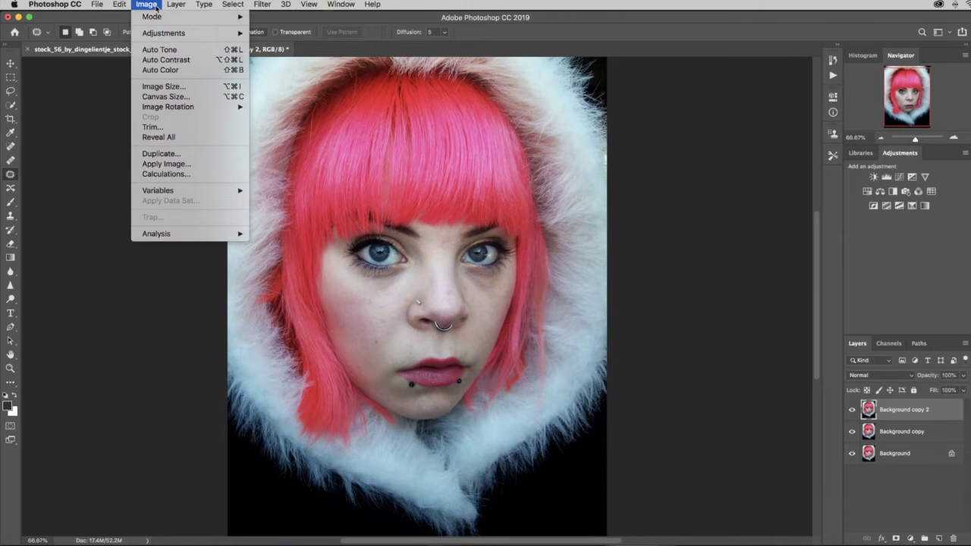
left_click(168, 165)
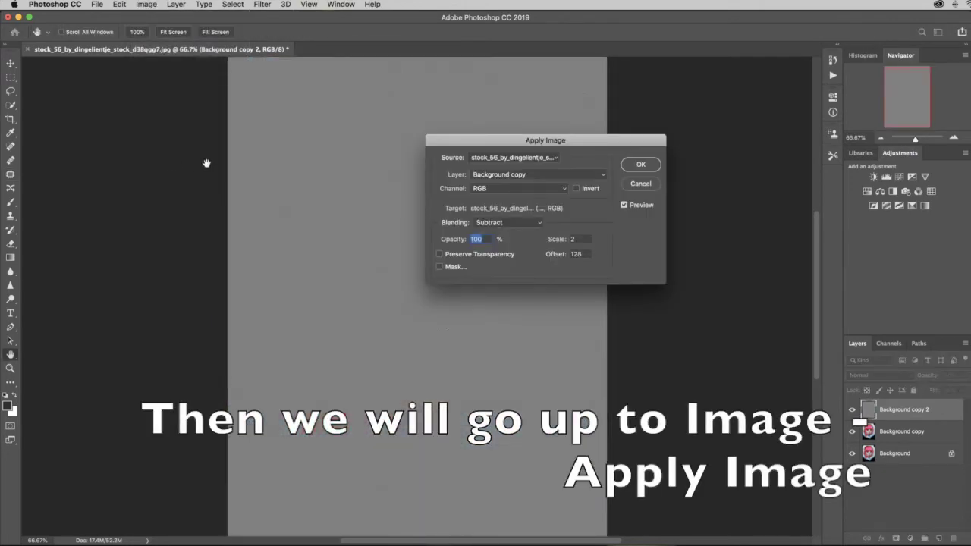
left_click(487, 177)
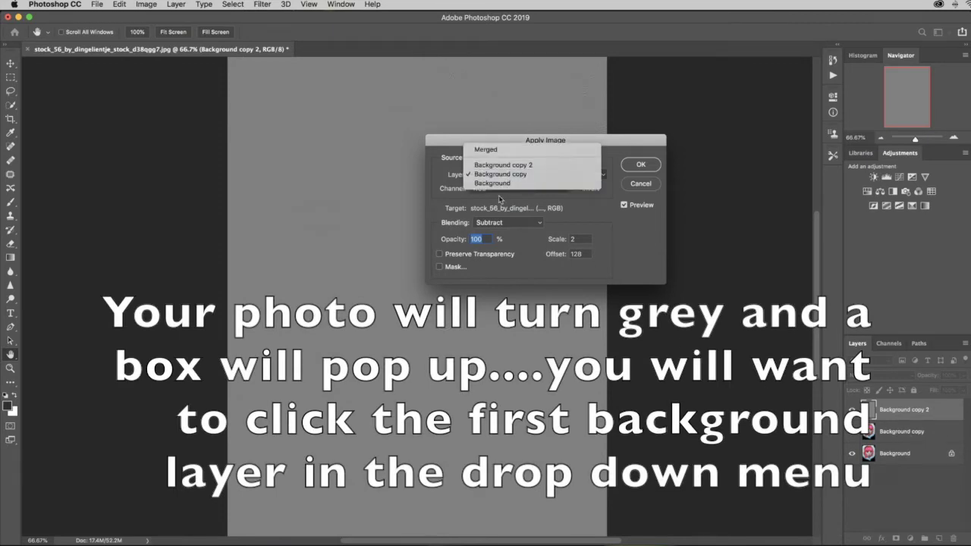
left_click(500, 174)
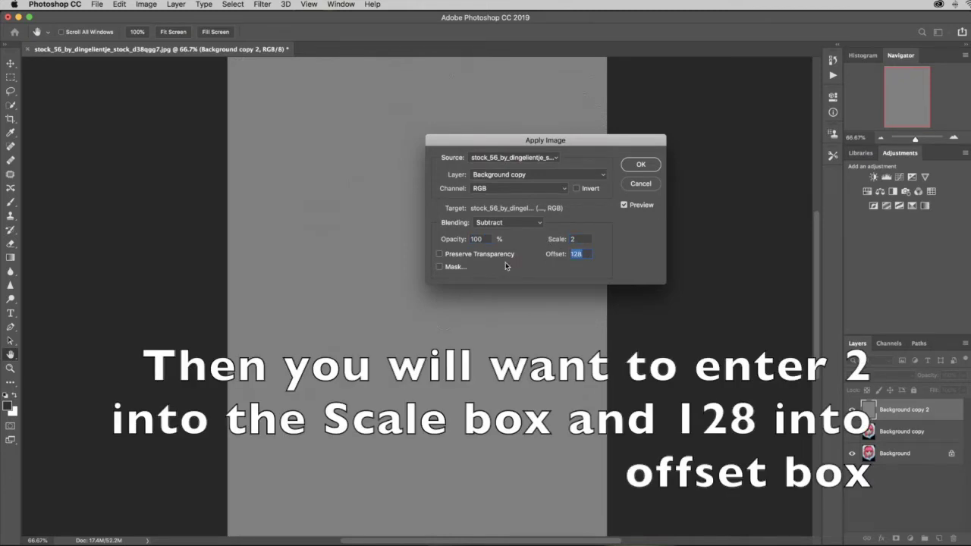
left_click(642, 165)
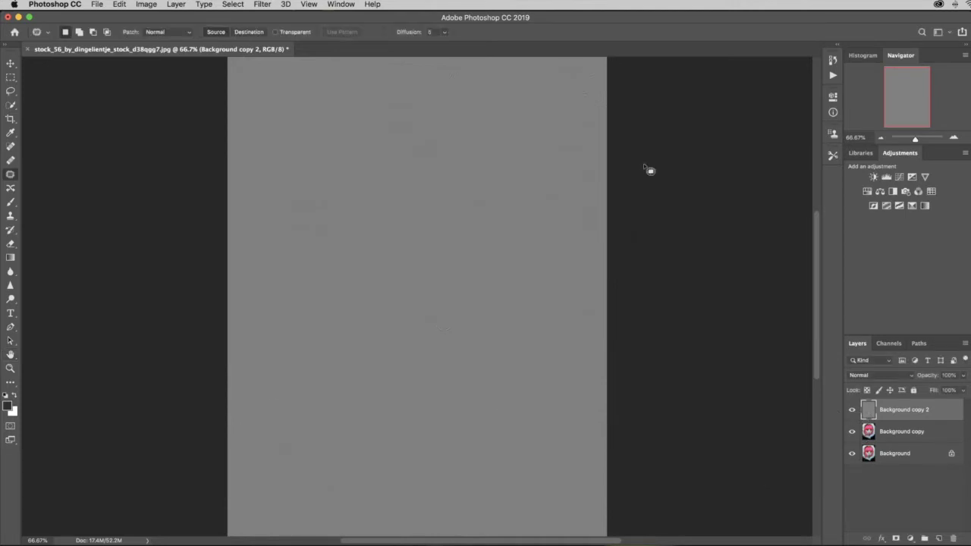
left_click(866, 377)
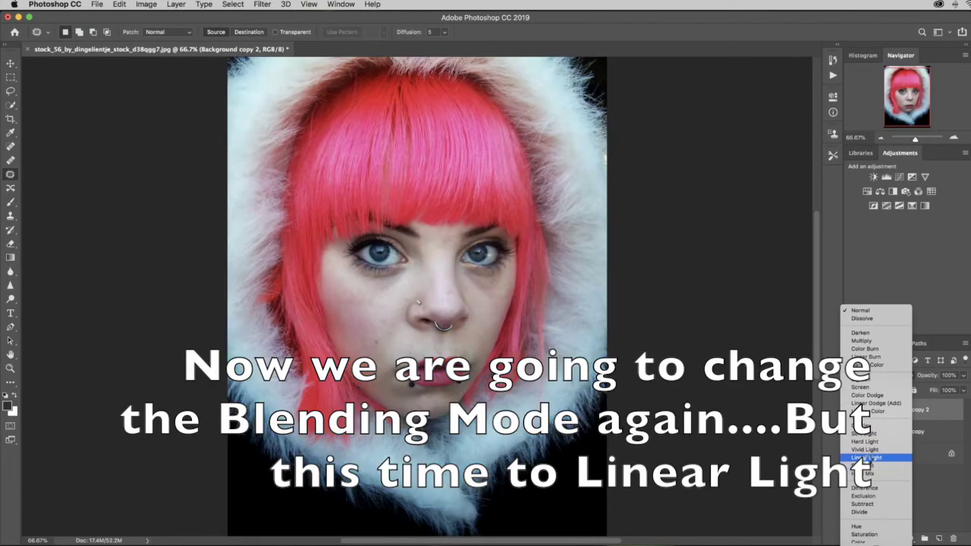
Set Background copy 2 to Linear Light, select Background copy, and zoom to 100%
left_click(864, 458)
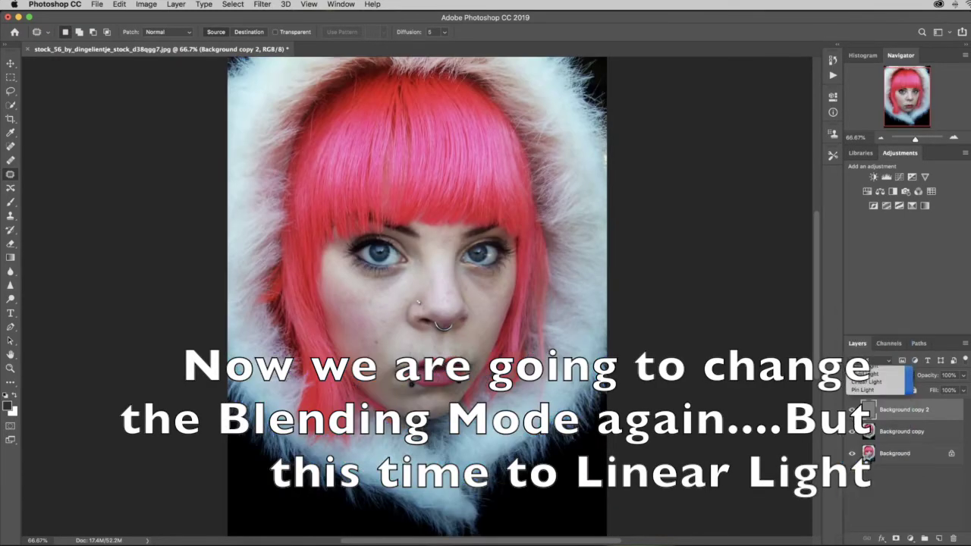
left_click(899, 432)
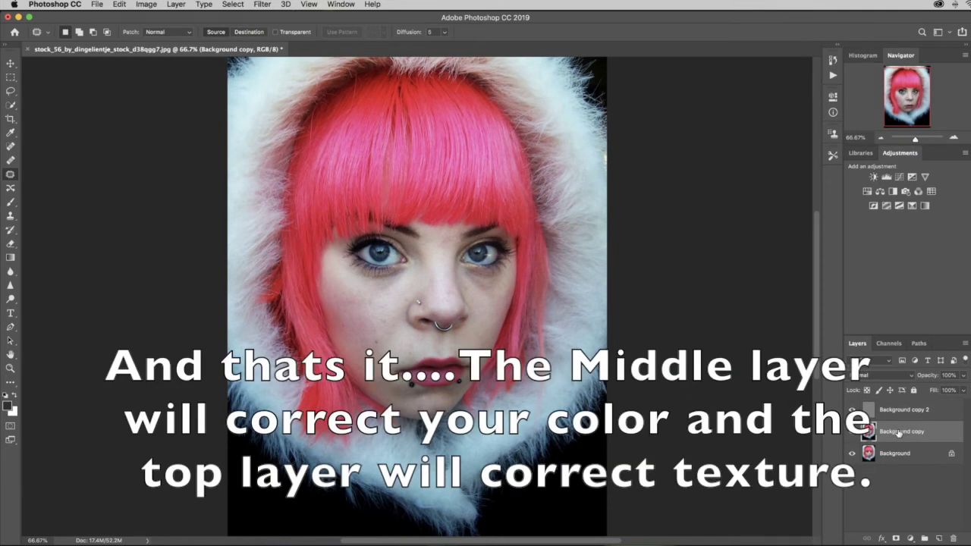
key("super+1")
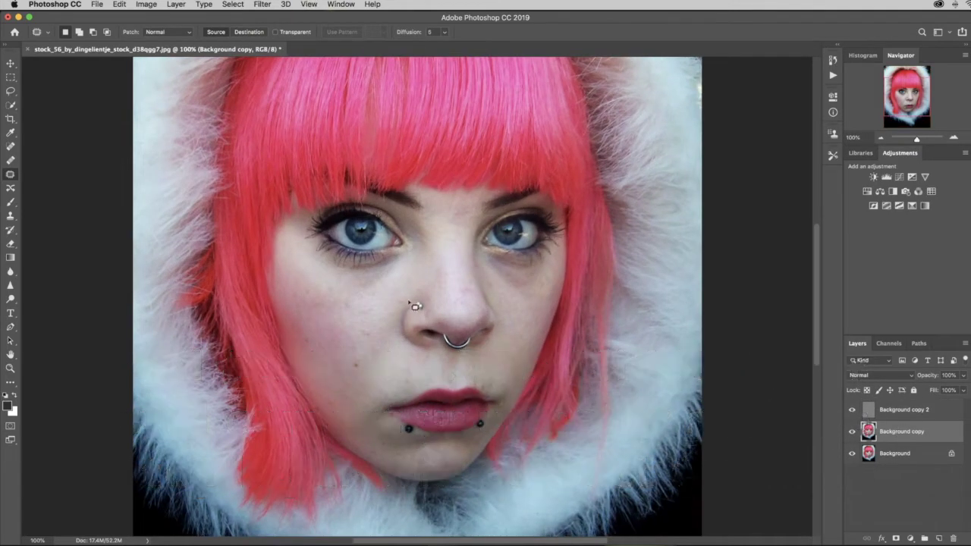
Patch blemishes beside the nose, between the eyes and on the left cheek
left_click_drag(413, 303, 409, 306)
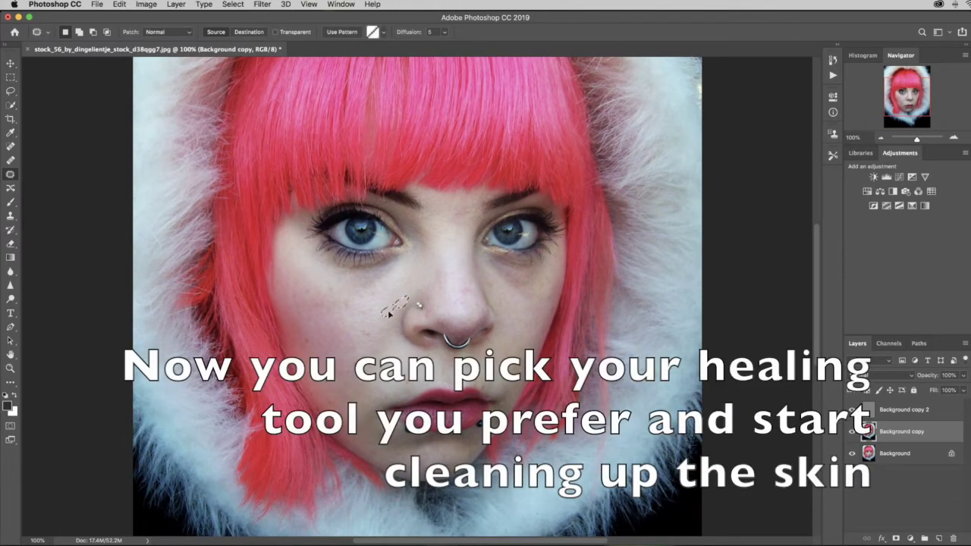
left_click(478, 215)
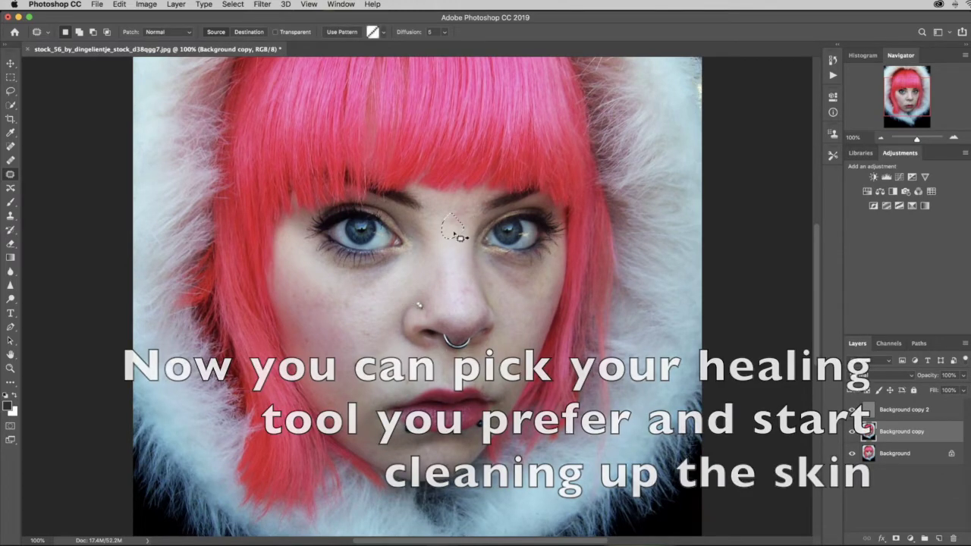
left_click_drag(474, 220, 468, 250)
left_click(507, 281)
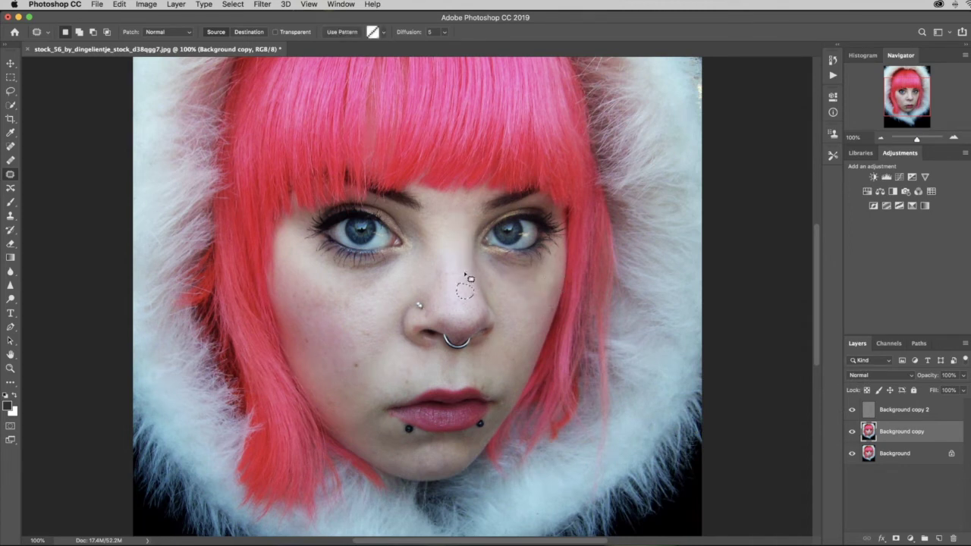
left_click_drag(471, 203, 473, 211)
mouse_move(318, 300)
left_mouse_down()
mouse_move(327, 322)
mouse_move(336, 293)
left_mouse_up()
key("ctrl+d")
Patch spots under the left eye, near the mouth, on the nose bridge and by the nose ring
mouse_move(516, 271)
left_mouse_down()
mouse_move(499, 266)
mouse_move(520, 301)
mouse_move(508, 355)
left_mouse_up()
left_click_drag(383, 402, 386, 389)
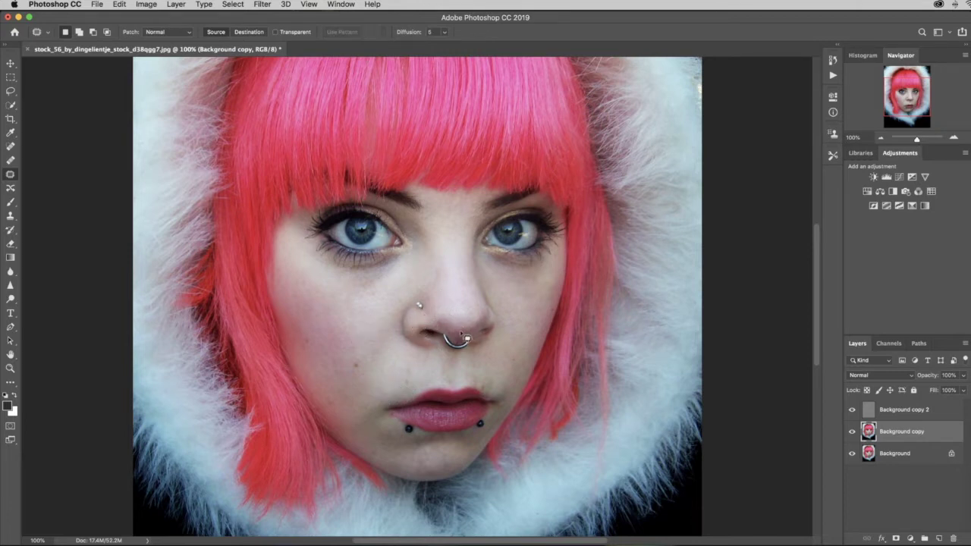
left_click_drag(459, 299, 483, 285)
left_click(448, 315)
left_click_drag(465, 324, 447, 334)
left_click_drag(459, 252, 460, 256)
left_click(463, 261)
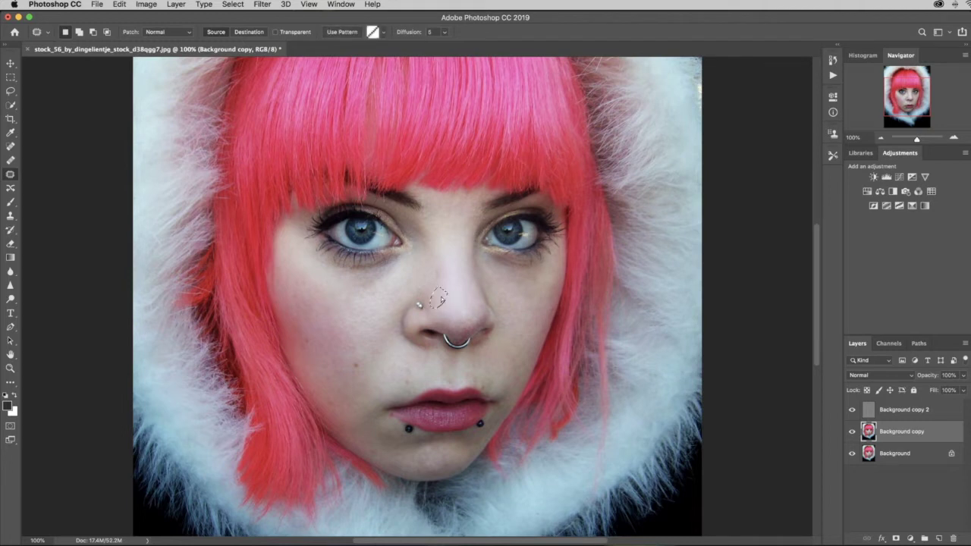
left_click(425, 289)
Patch spots on the cheek, near the lip corner and right of the mouth
left_click_drag(302, 299, 302, 323)
left_click_drag(491, 388, 493, 386)
left_click_drag(510, 376, 511, 381)
left_click(510, 382)
left_click_drag(466, 279, 448, 319)
Patch a spot on the nose, then reselect the Background copy colour layer
left_click(902, 409)
left_click(499, 288)
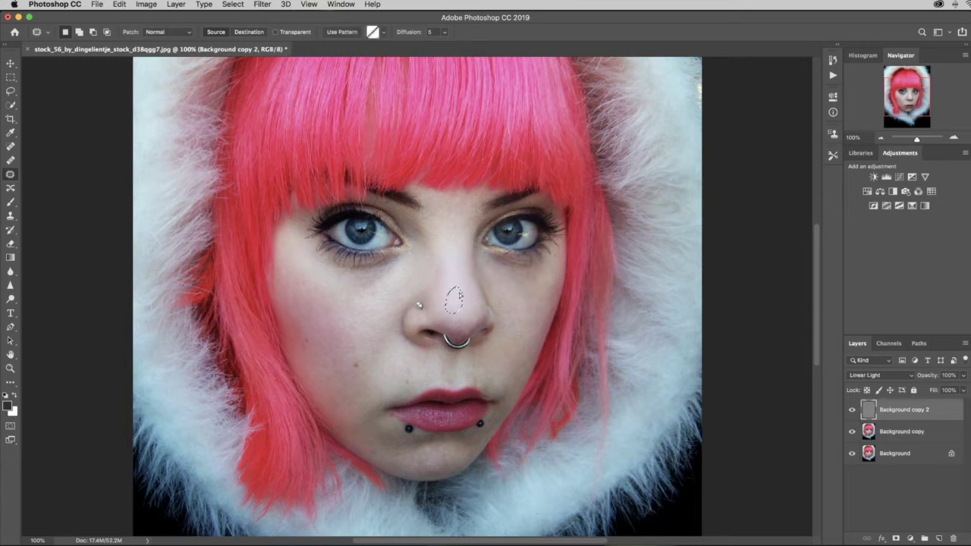
left_click(438, 296)
left_click_drag(472, 310, 468, 331)
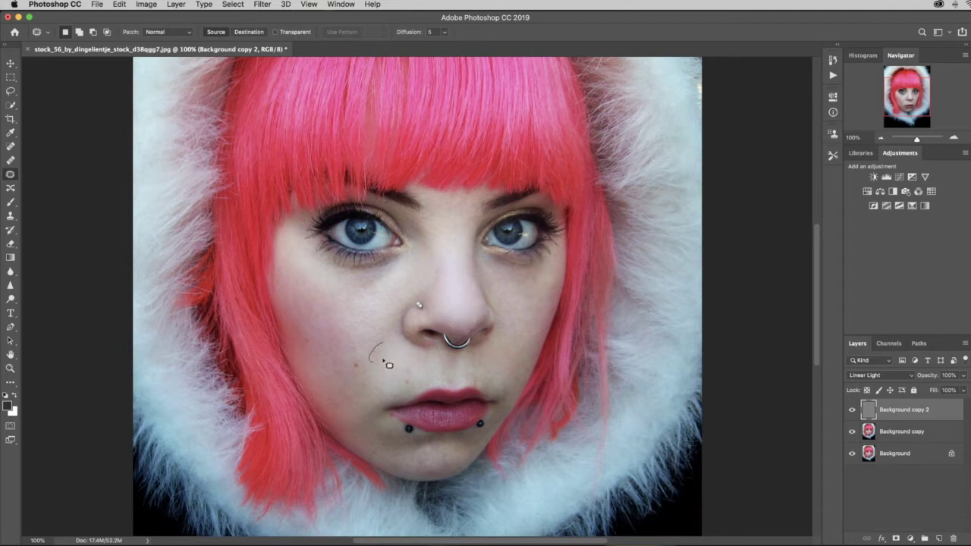
left_click(912, 432)
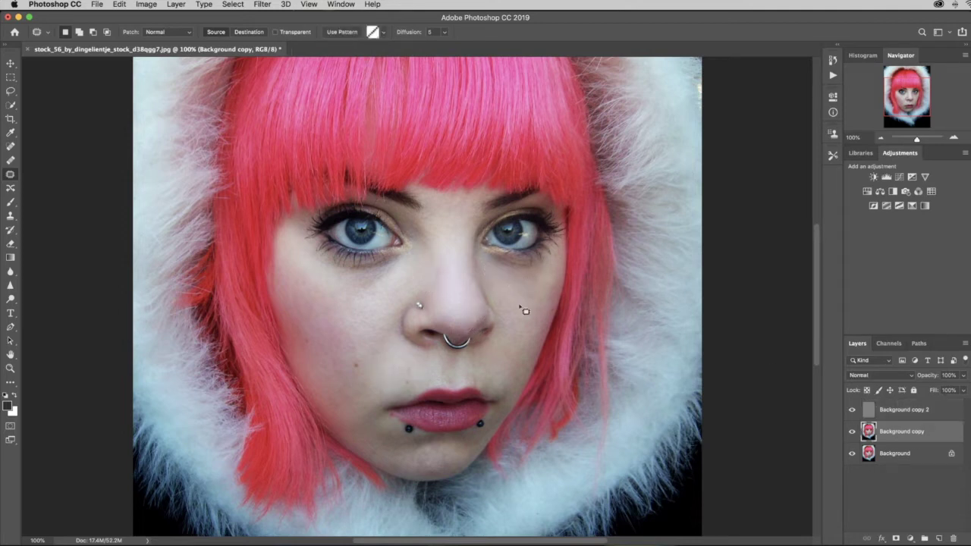
Patch spots on the cheek, chin, beside the nose ring and right of the nose, then zoom out
left_click_drag(528, 280, 527, 307)
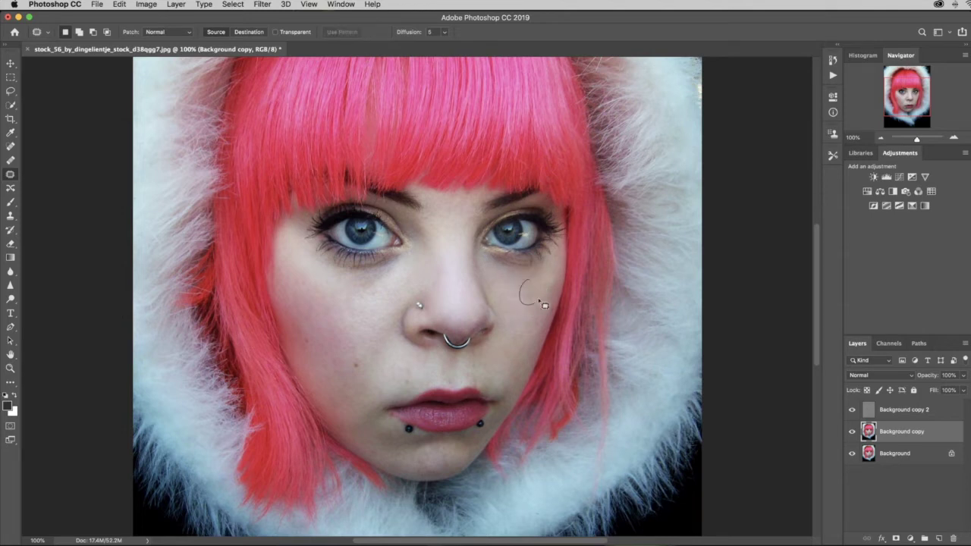
left_click(408, 262)
left_click_drag(429, 467, 392, 465)
left_click(385, 429)
left_click_drag(495, 341, 522, 368)
key("ctrl+d")
mouse_move(495, 274)
left_mouse_down()
mouse_move(505, 283)
mouse_move(389, 278)
left_mouse_up()
key("ctrl+d")
key("ctrl+minus")
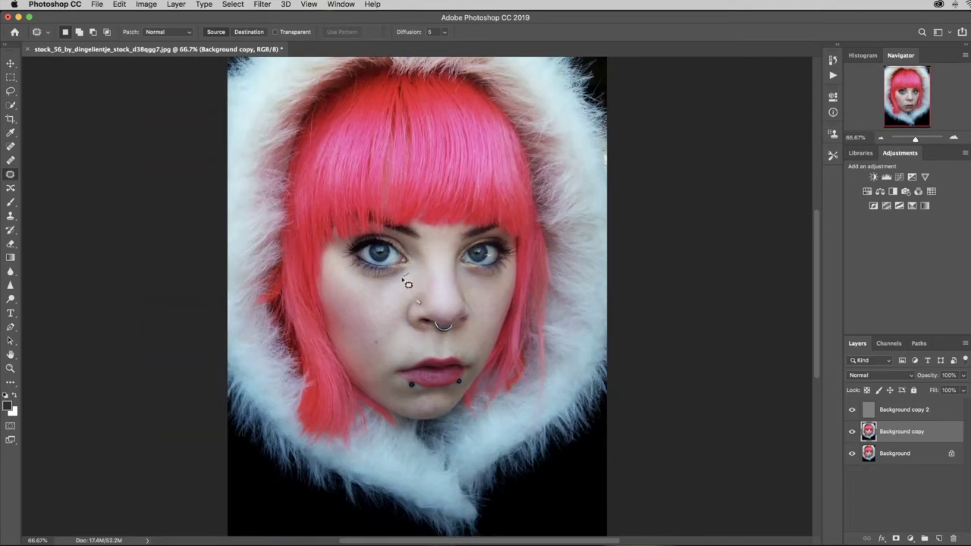
Patch a last spot beside the nose, compare before/after, then delete both copy layers
mouse_move(412, 282)
left_mouse_down()
mouse_move(420, 300)
mouse_move(371, 301)
left_mouse_up()
key("ctrl+d")
left_click(852, 453, "alt")
left_click(852, 453, "alt")
left_click_drag(921, 410, 955, 538)
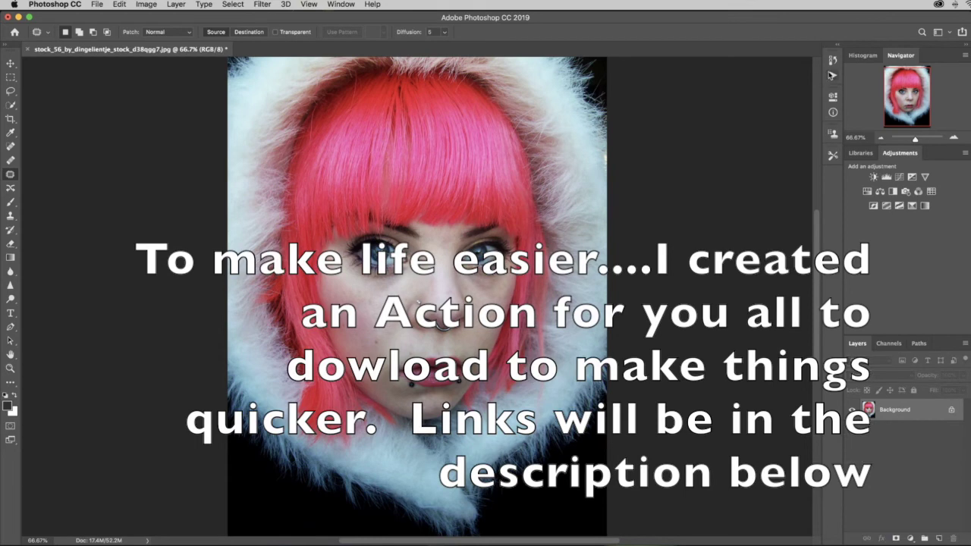
Play the Separation Frequency action from the Actions panel
left_click(832, 75)
scroll(740, 151, "down", 2)
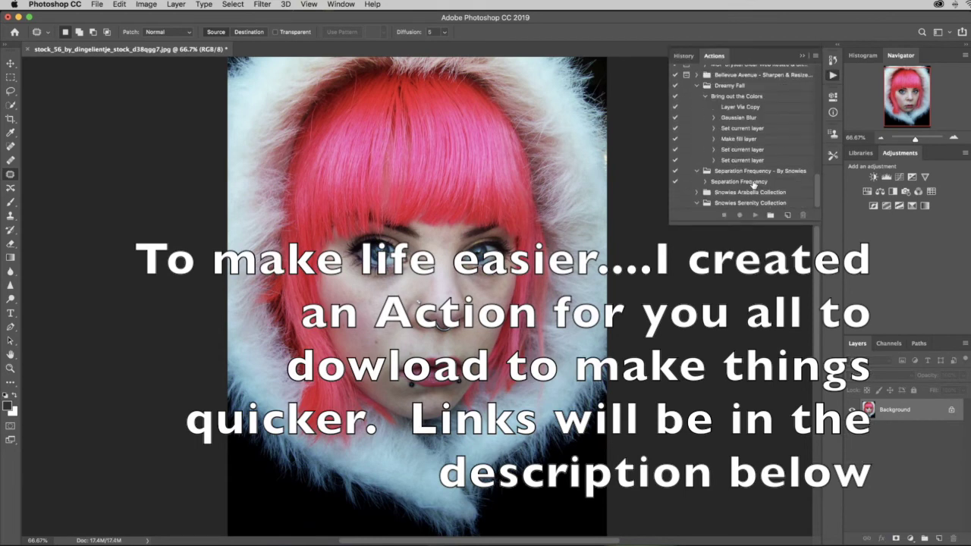
left_click(736, 182)
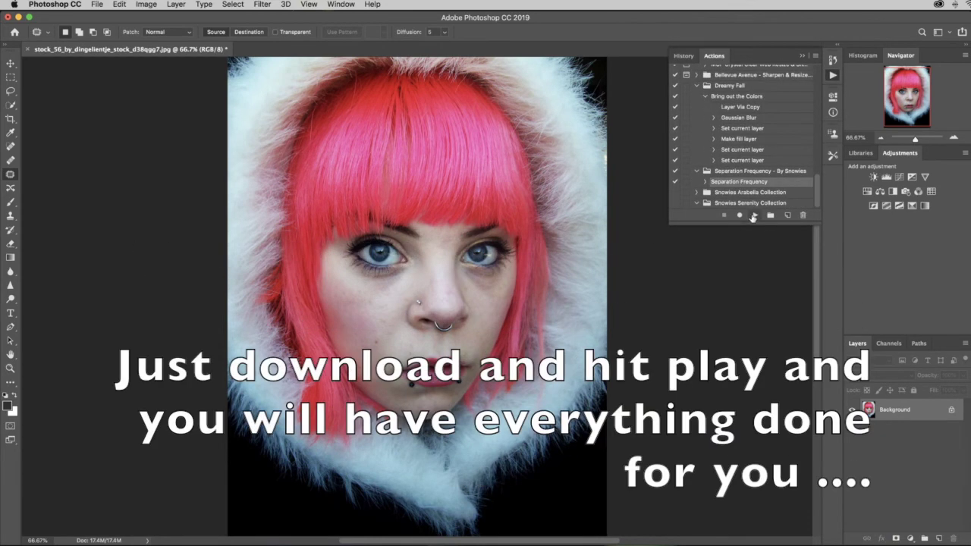
left_click(753, 216)
left_click(800, 57)
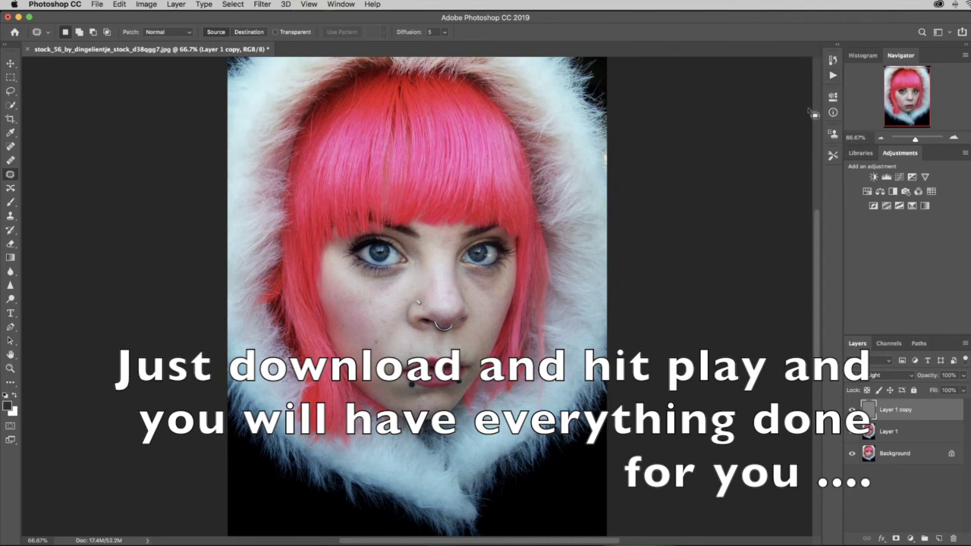
On Layer 1, patch blemishes between the eyebrows and on the nose
left_click(903, 430)
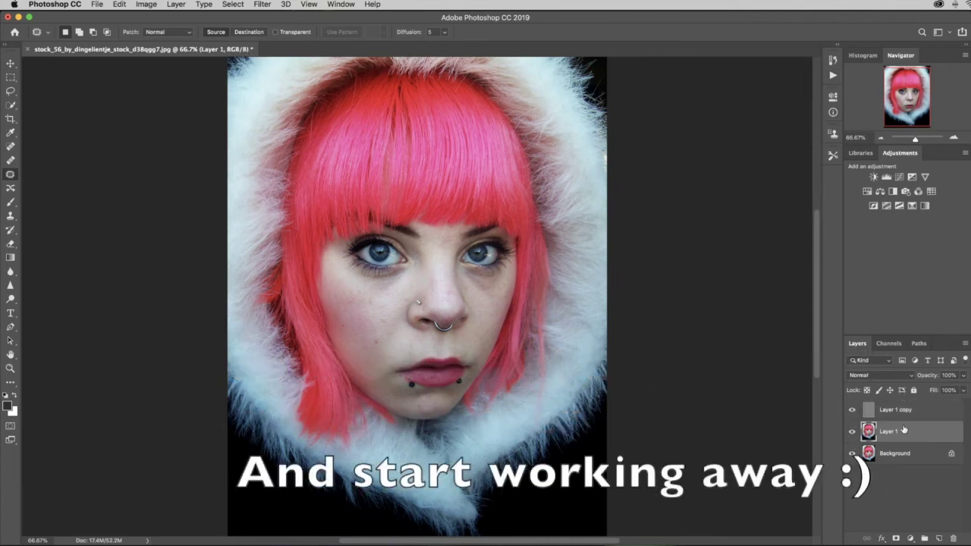
left_click_drag(451, 242, 449, 267)
key("ctrl+d")
left_click_drag(446, 291, 449, 287)
left_click(462, 260)
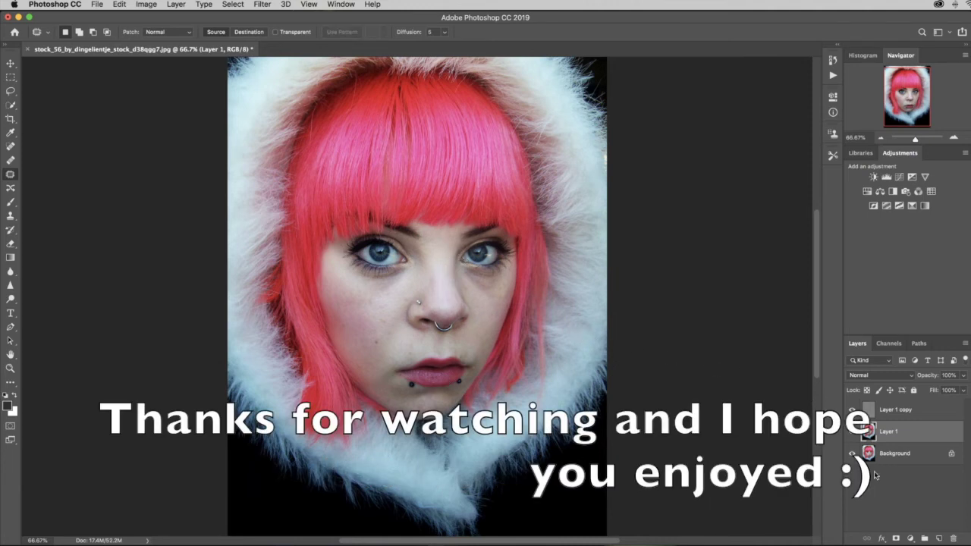